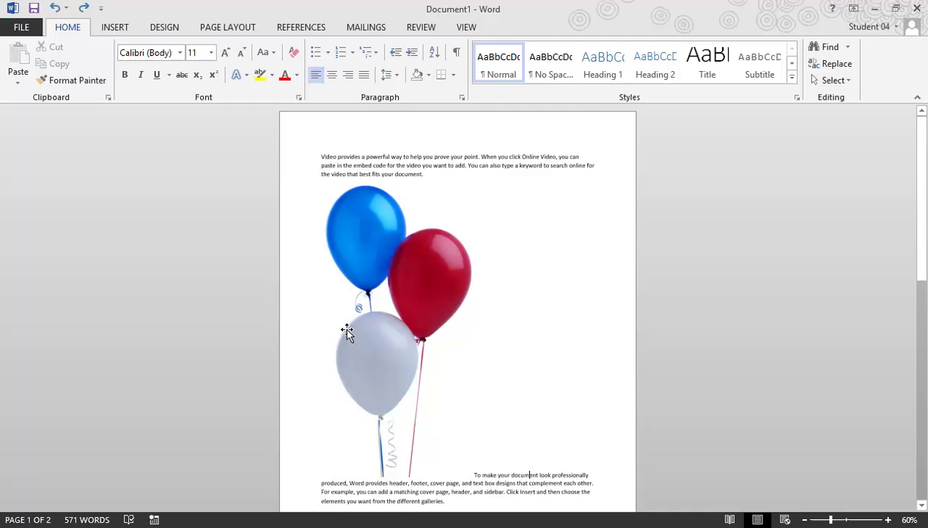
Select the tall balloon picture sitting between the two paragraphs of sample text.
{"action": "left_click", "coordinate": [363, 331]}
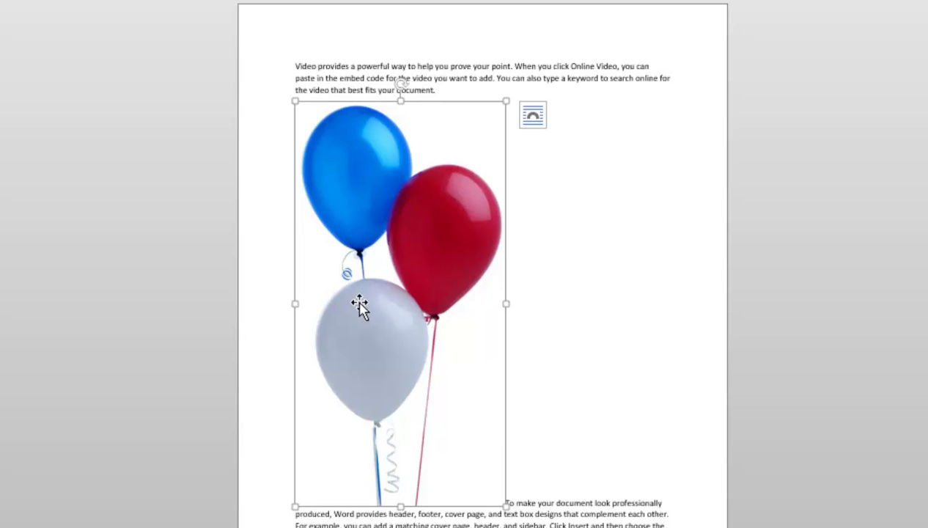
Set the balloon picture's text wrapping to Square so paragraphs flow down its right side.
{"action": "left_click", "coordinate": [534, 119]}
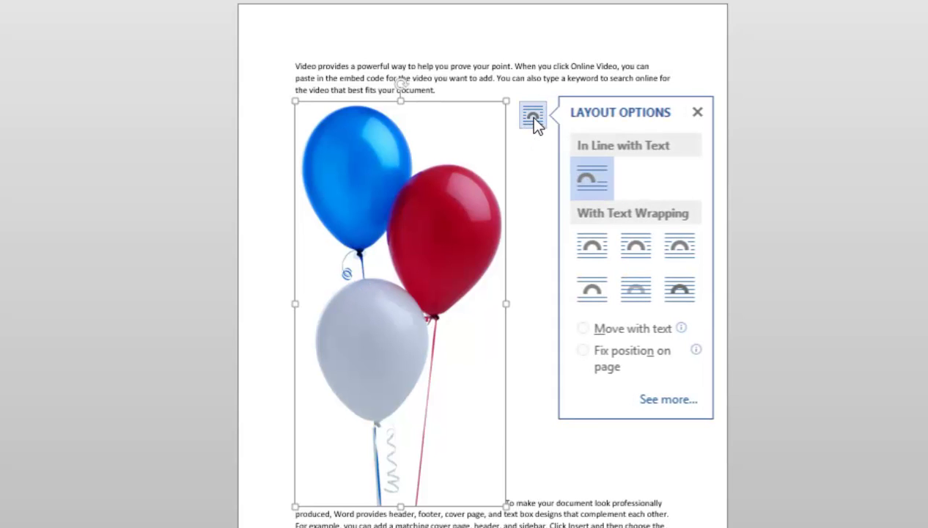
{"action": "left_click", "coordinate": [636, 248]}
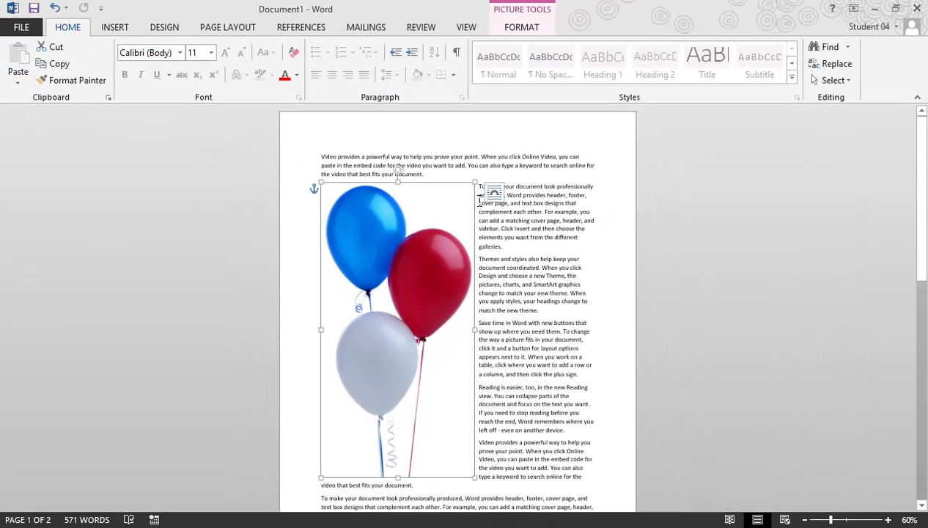
Return the balloon picture to In Line with Text and show the Picture Tools Format tab.
{"action": "left_click", "coordinate": [495, 192]}
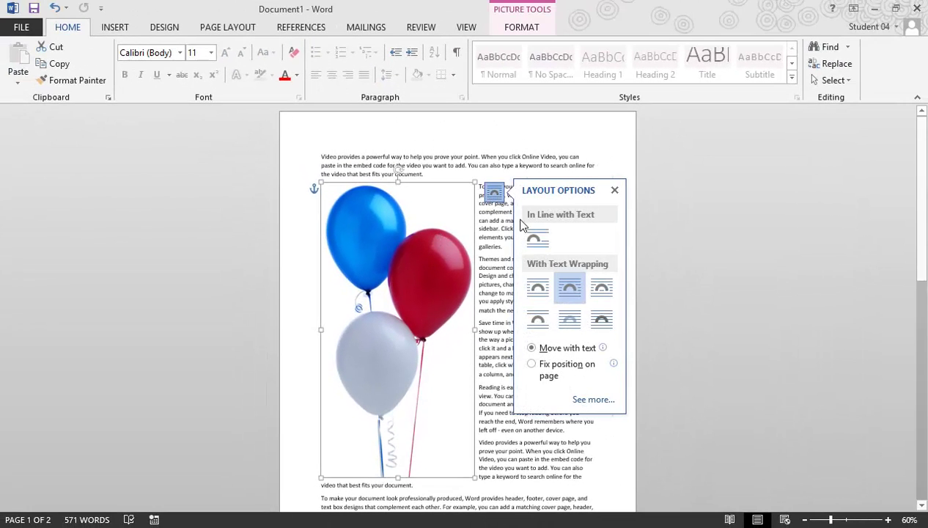
{"action": "left_click", "coordinate": [535, 241]}
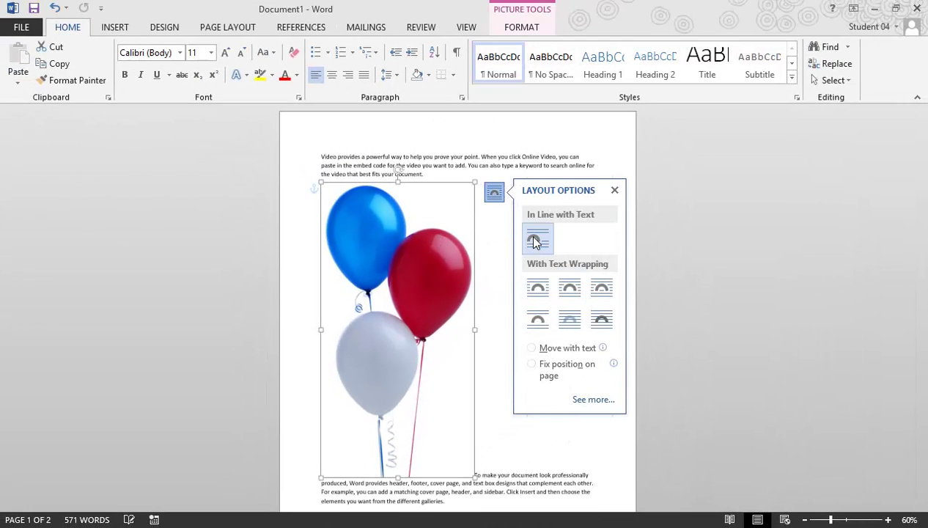
{"action": "left_click", "coordinate": [614, 189]}
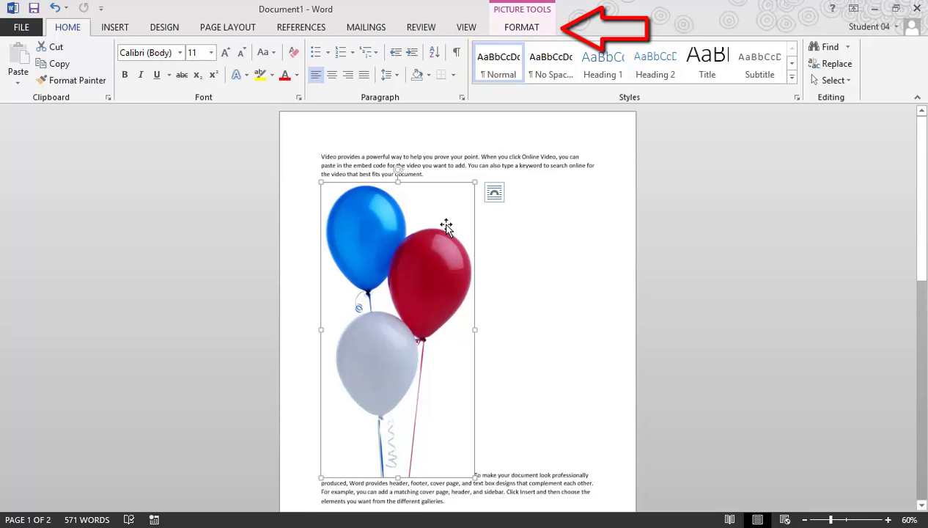
{"action": "left_click", "coordinate": [512, 29]}
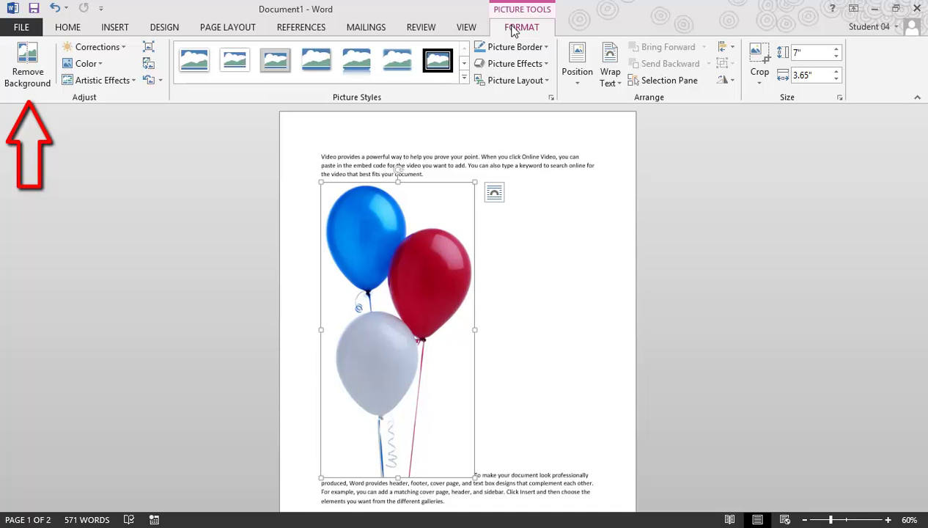
Start Remove Background and stretch the keep marquee to the picture's top-left and bottom-right corners.
{"action": "left_click", "coordinate": [35, 48]}
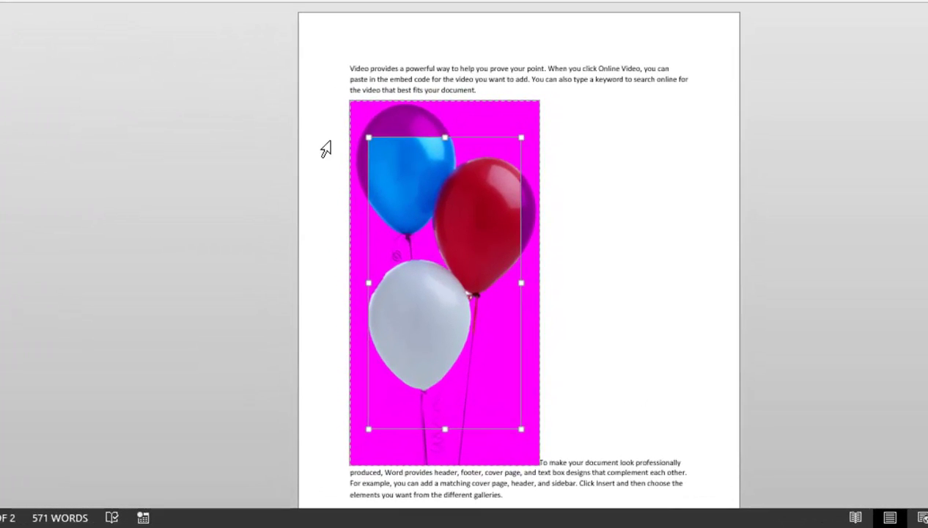
{"action": "left_click_drag", "start_coordinate": [367, 138], "coordinate": [350, 100]}
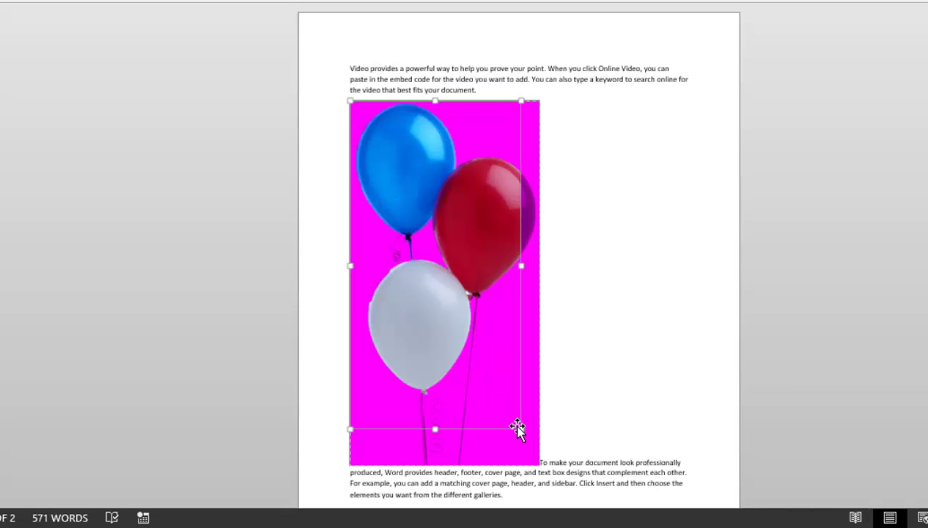
{"action": "left_click_drag", "start_coordinate": [517, 429], "coordinate": [538, 457]}
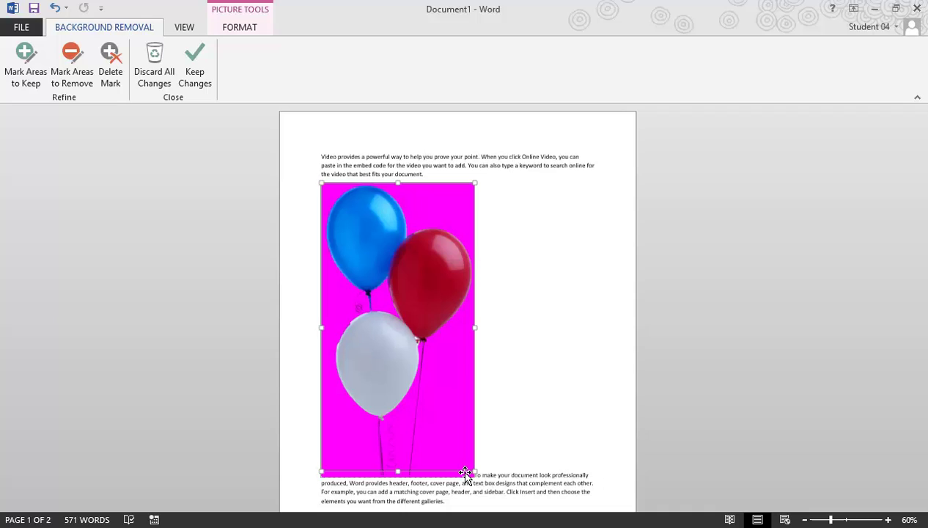
Mark the white balloon's edge, the white and red strings, and the blue balloon's knot to keep.
{"action": "left_click", "coordinate": [35, 72]}
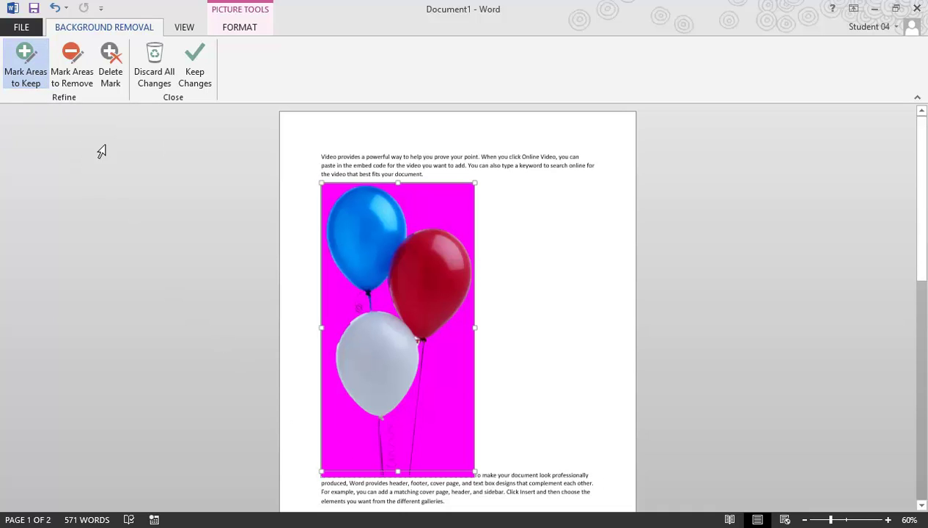
{"action": "left_click", "coordinate": [343, 332]}
{"action": "left_click_drag", "start_coordinate": [380, 418], "coordinate": [382, 472]}
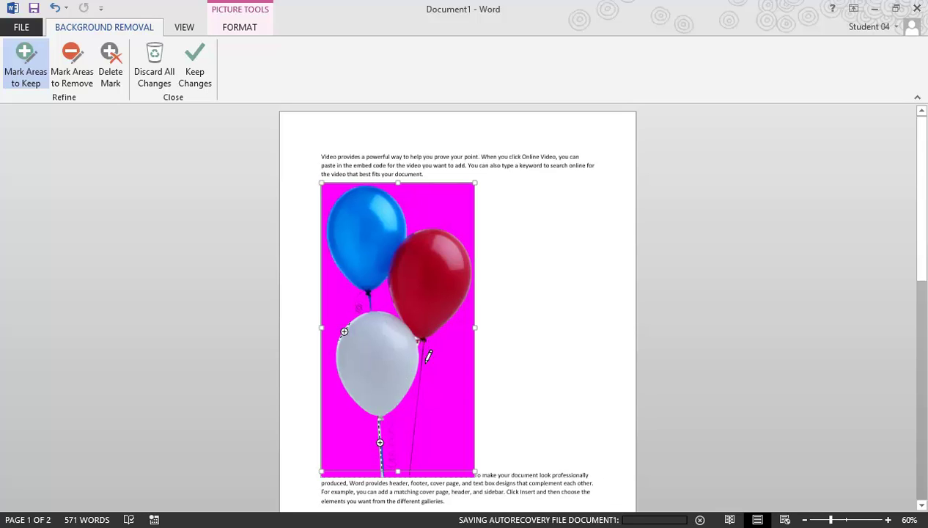
{"action": "left_click_drag", "start_coordinate": [422, 339], "coordinate": [411, 472]}
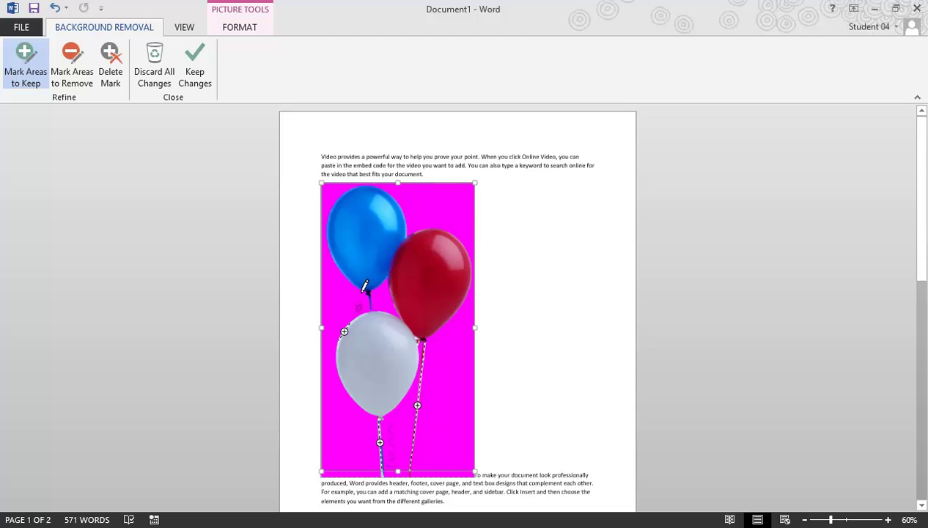
{"action": "left_click_drag", "start_coordinate": [359, 316], "coordinate": [359, 317]}
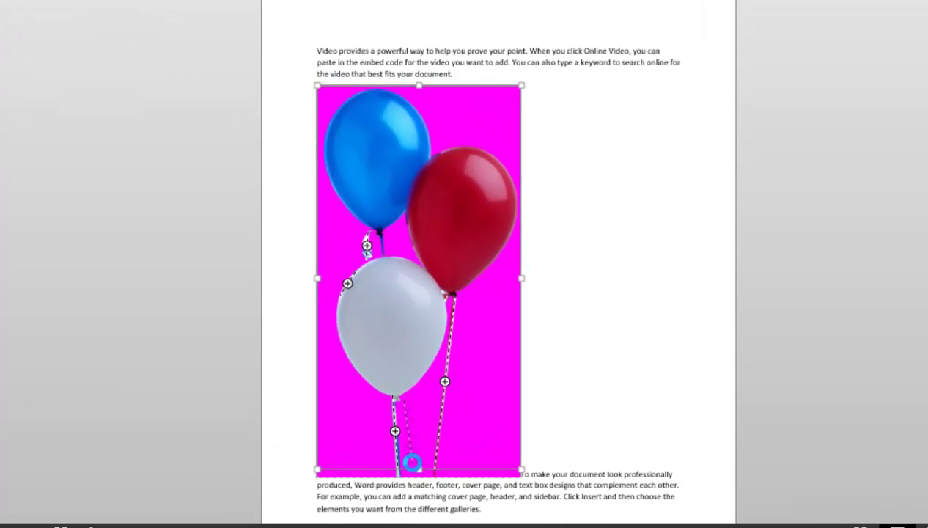
{"action": "left_click_drag", "start_coordinate": [414, 460], "coordinate": [404, 403]}
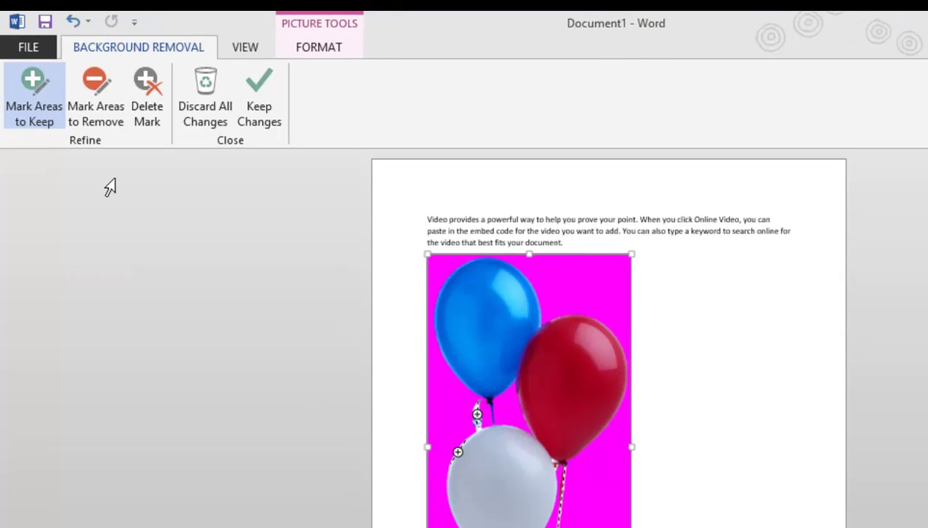
Mark the area beside the white balloon's string for removal and keep the background-removal changes.
{"action": "left_click", "coordinate": [100, 114]}
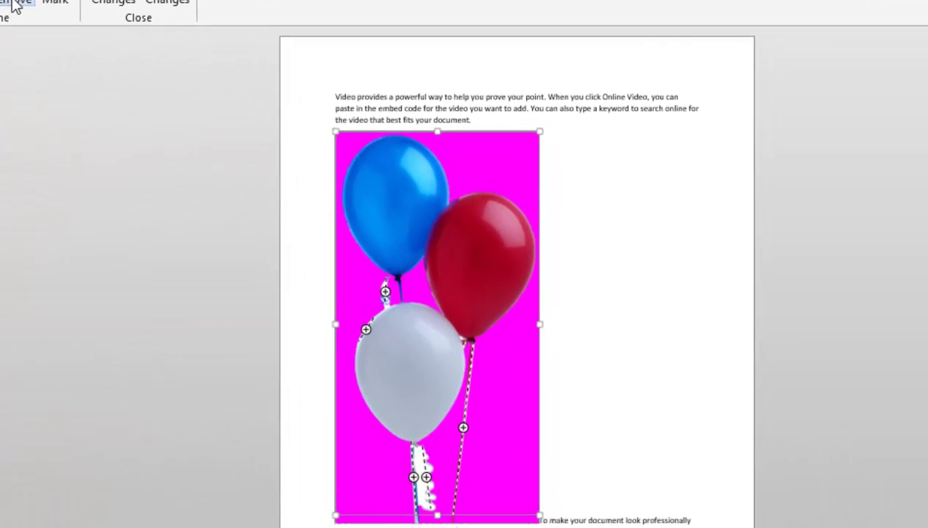
{"action": "left_click", "coordinate": [400, 435]}
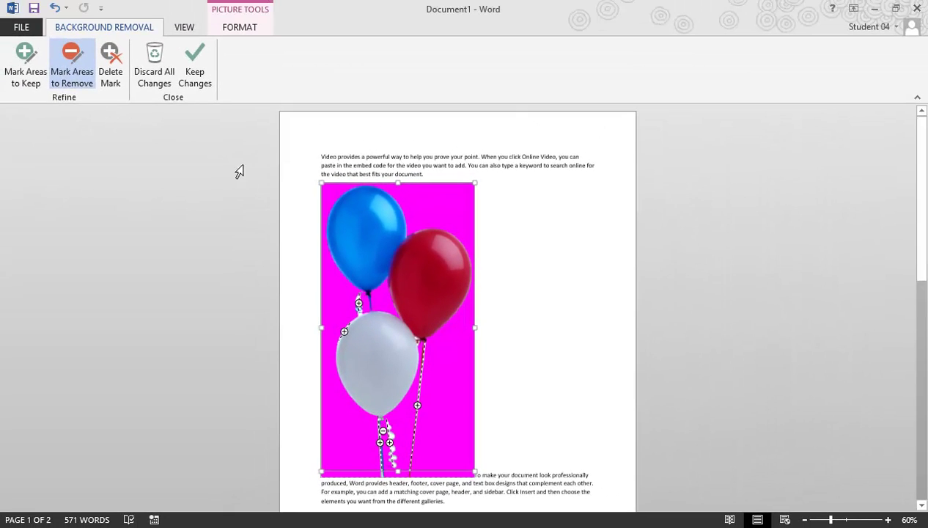
{"action": "left_click", "coordinate": [195, 73]}
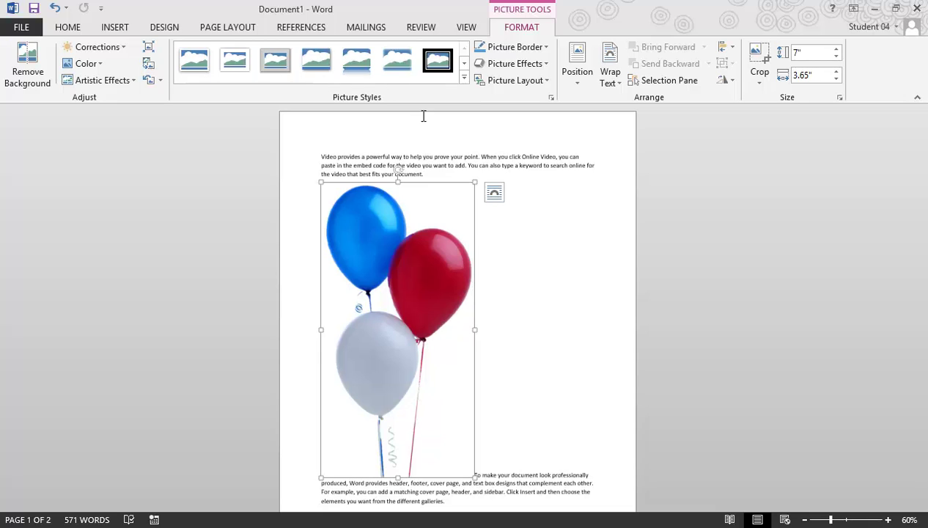
Set Tight wrapping on the balloon picture, move it lower on the page, and deselect it.
{"action": "left_click", "coordinate": [495, 195]}
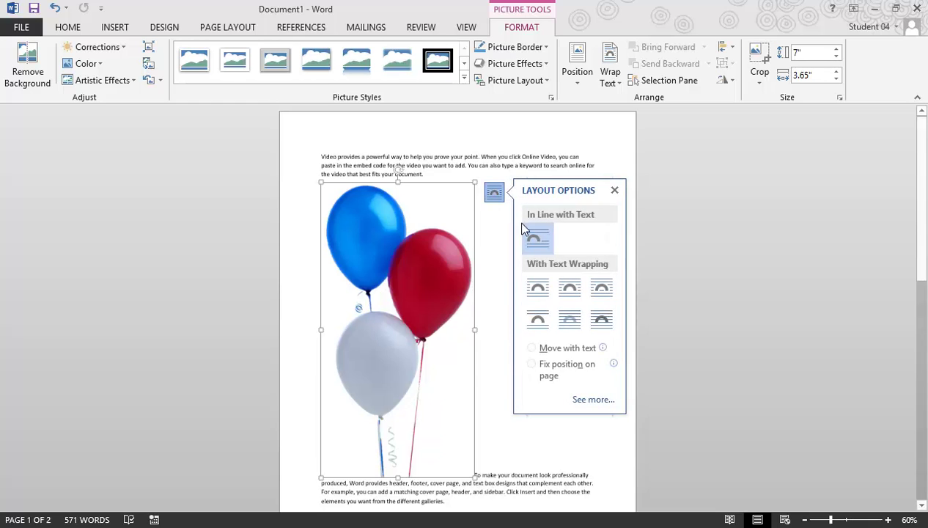
{"action": "left_click", "coordinate": [568, 288]}
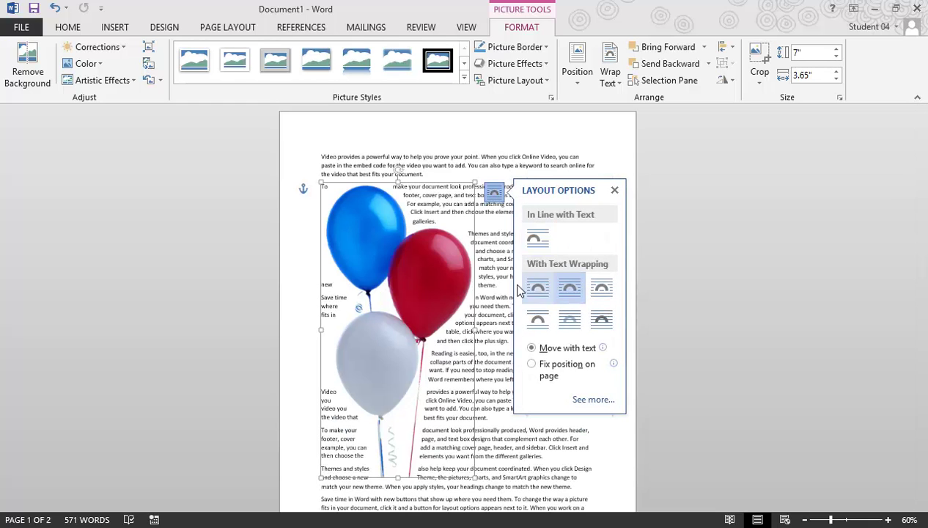
{"action": "left_click_drag", "start_coordinate": [446, 301], "coordinate": [408, 338]}
{"action": "scroll", "coordinate": [462, 335], "scroll_direction": "down", "scroll_amount": 2}
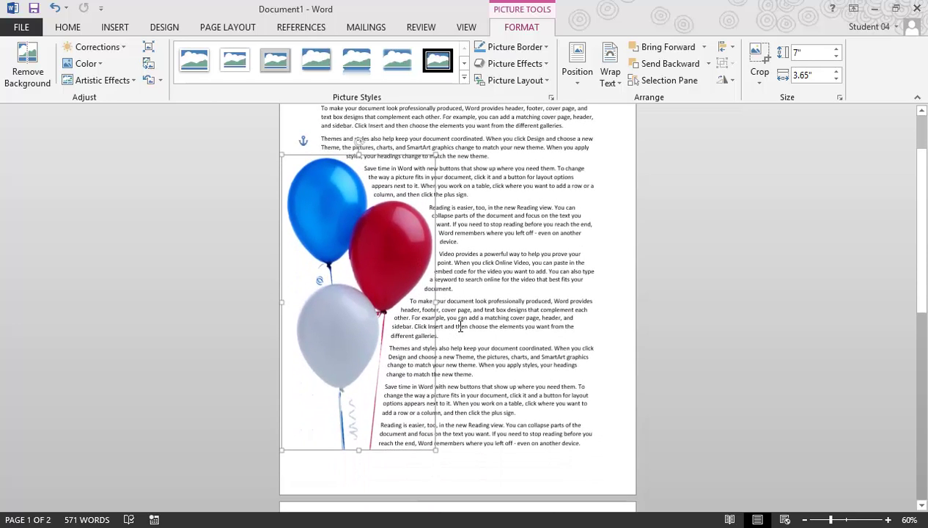
{"action": "left_click", "coordinate": [501, 326]}
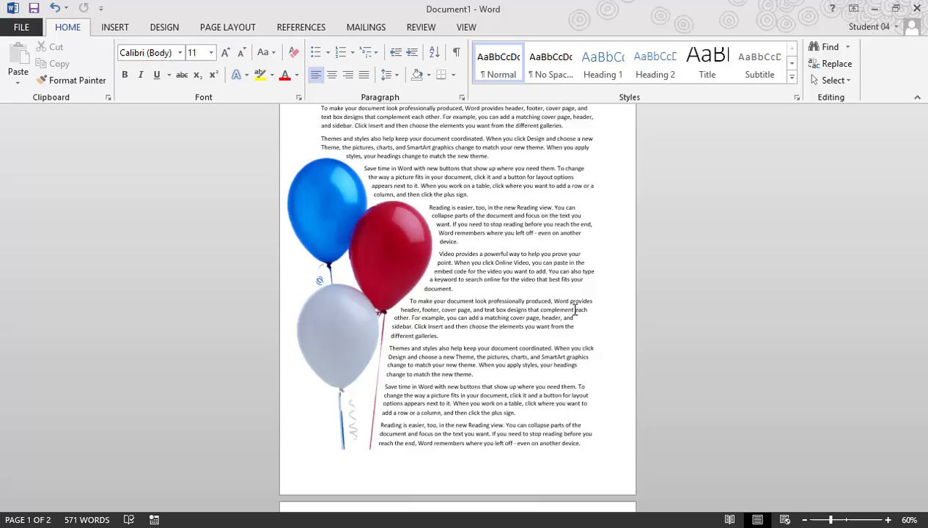
Move the balloon picture right of the text and drag its lower wrap points outward.
{"action": "left_click", "coordinate": [369, 271]}
{"action": "left_click_drag", "start_coordinate": [408, 275], "coordinate": [560, 284]}
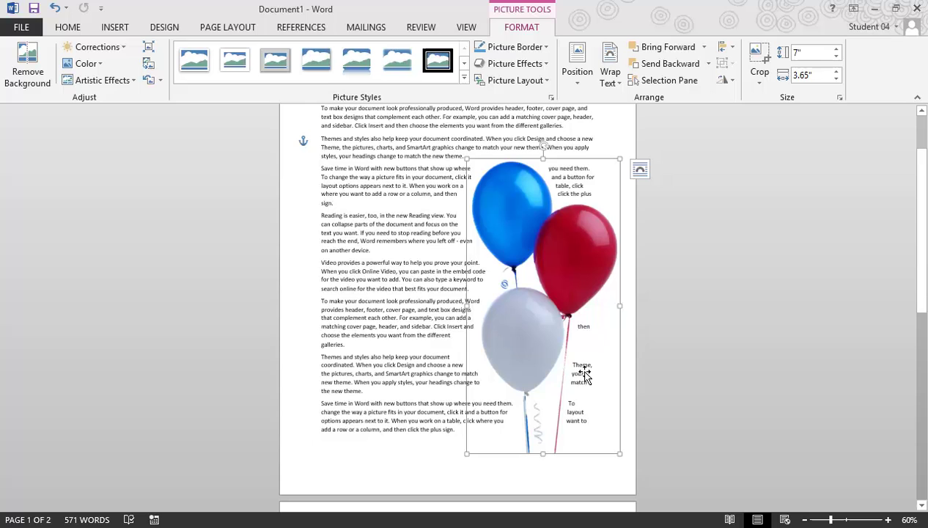
{"action": "left_click", "coordinate": [609, 74]}
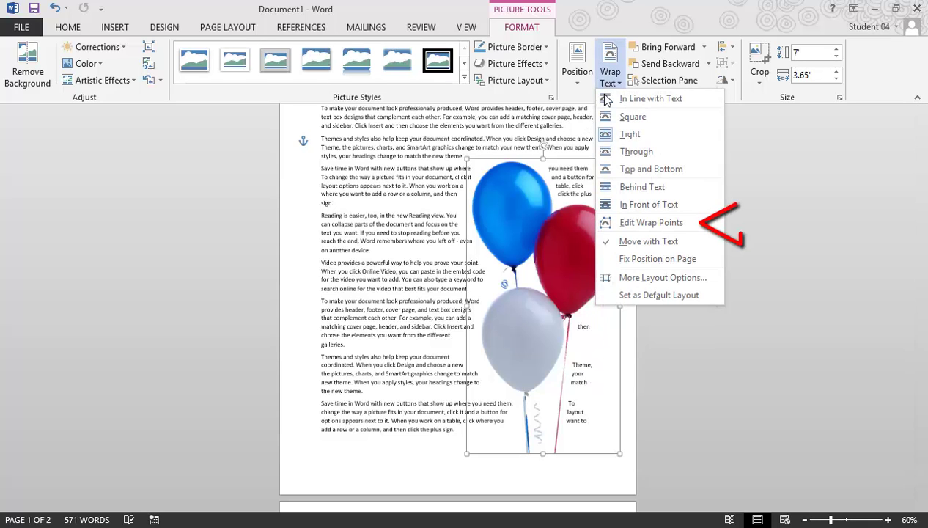
{"action": "left_click", "coordinate": [647, 222]}
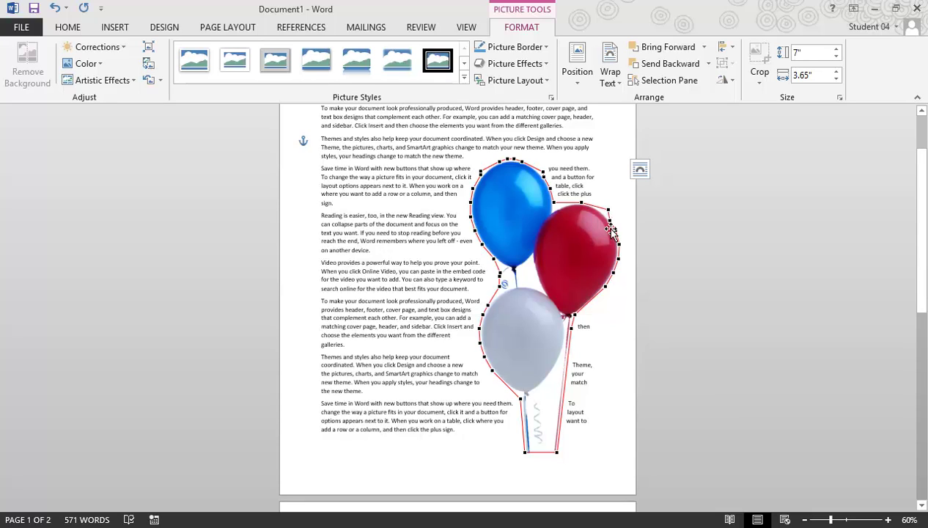
{"action": "left_click_drag", "start_coordinate": [571, 332], "coordinate": [592, 332]}
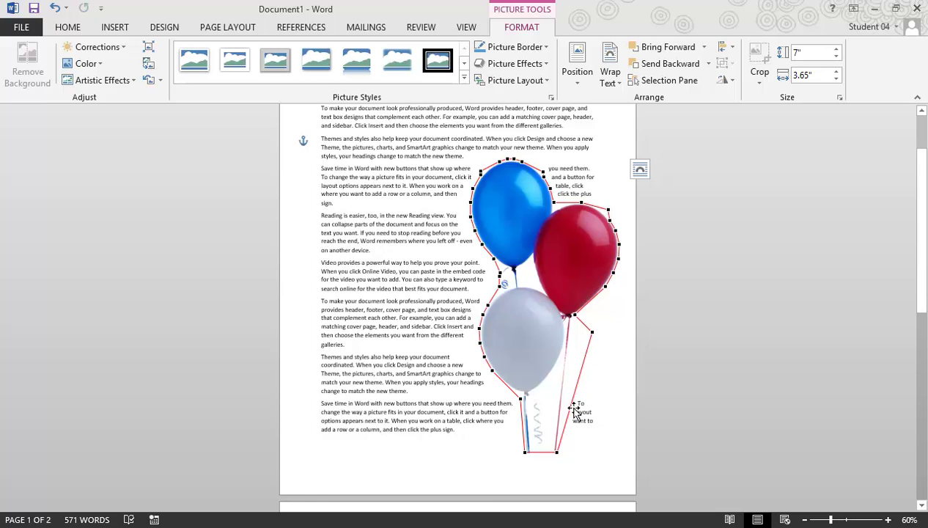
{"action": "left_click_drag", "start_coordinate": [557, 453], "coordinate": [596, 461]}
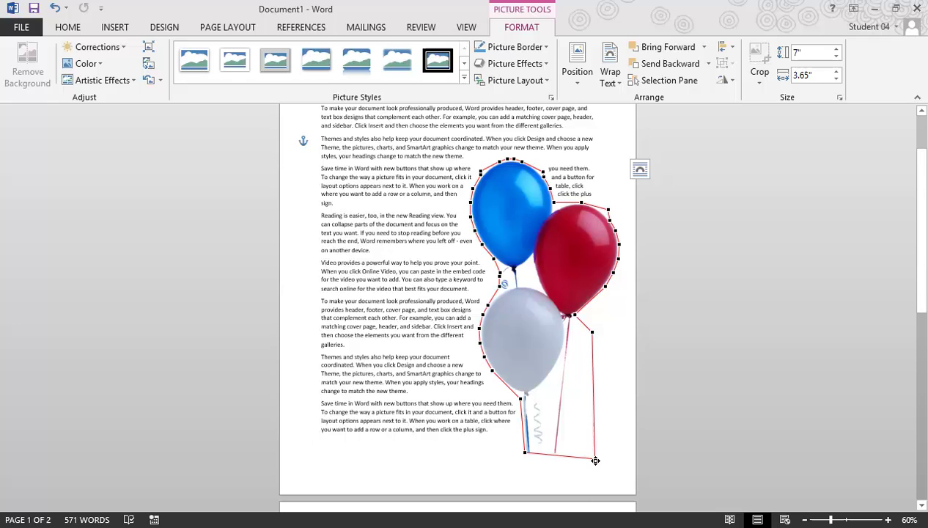
{"action": "left_click", "coordinate": [492, 439]}
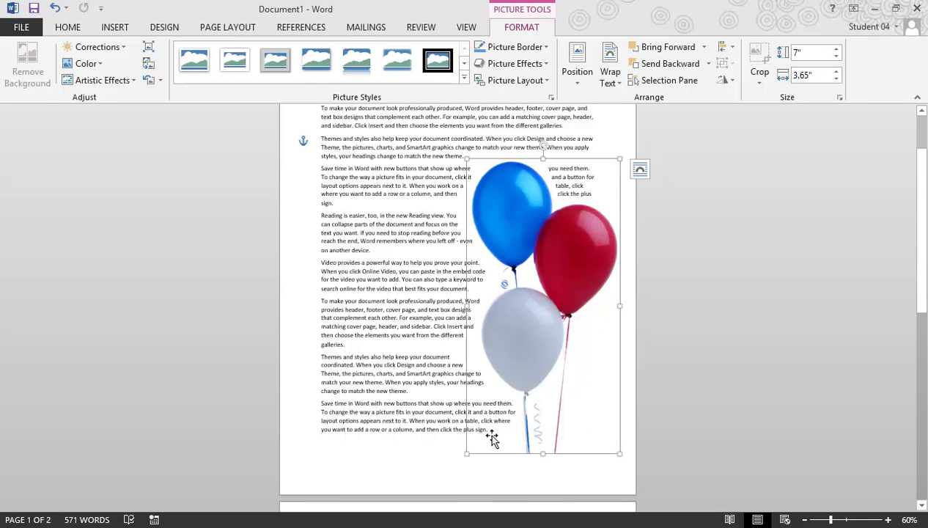
{"action": "left_click", "coordinate": [443, 429]}
Move the picture back left and pull the lower-right wrap points in toward the strings.
{"action": "left_click_drag", "start_coordinate": [512, 324], "coordinate": [333, 345]}
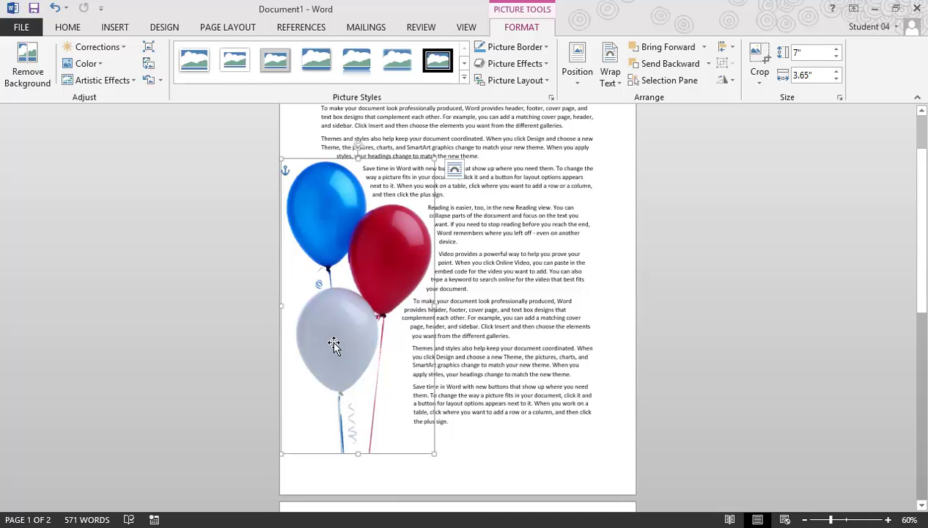
{"action": "left_click", "coordinate": [610, 76]}
{"action": "left_click", "coordinate": [627, 223]}
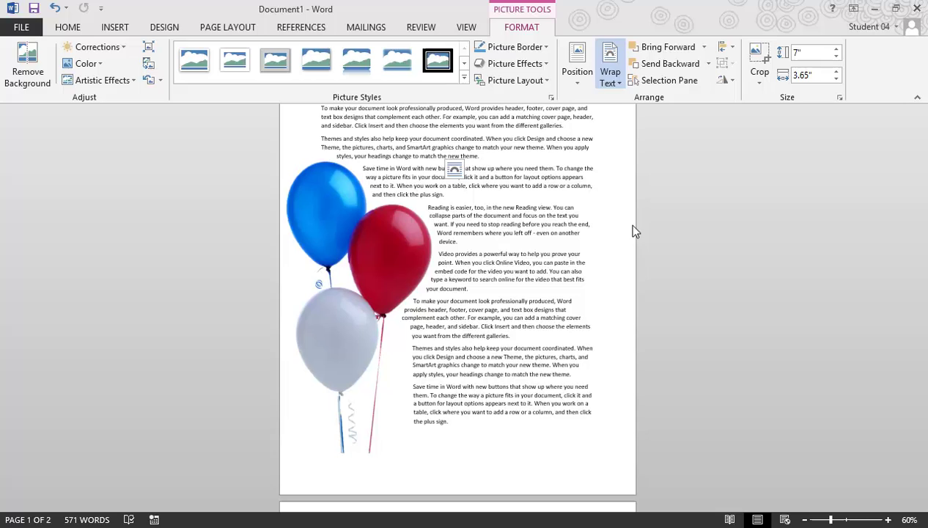
{"action": "left_click_drag", "start_coordinate": [409, 460], "coordinate": [373, 452]}
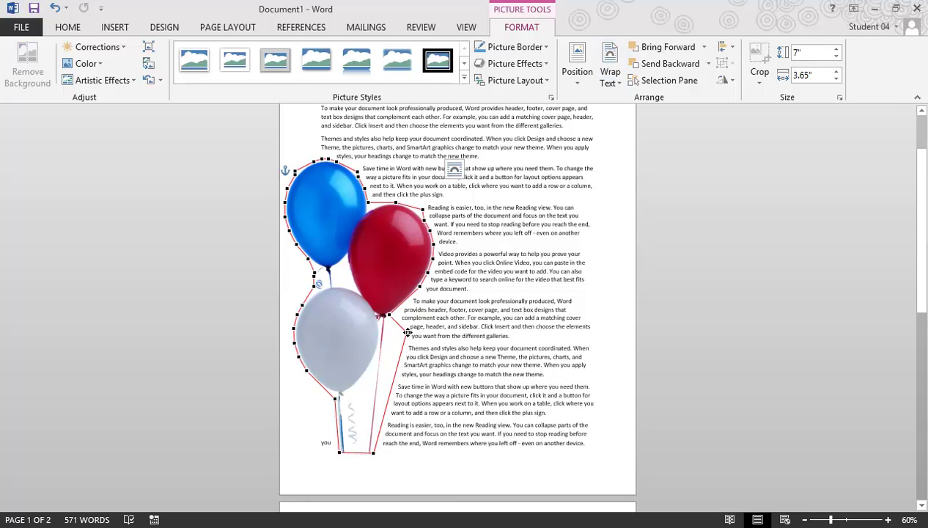
{"action": "left_click_drag", "start_coordinate": [407, 332], "coordinate": [390, 331]}
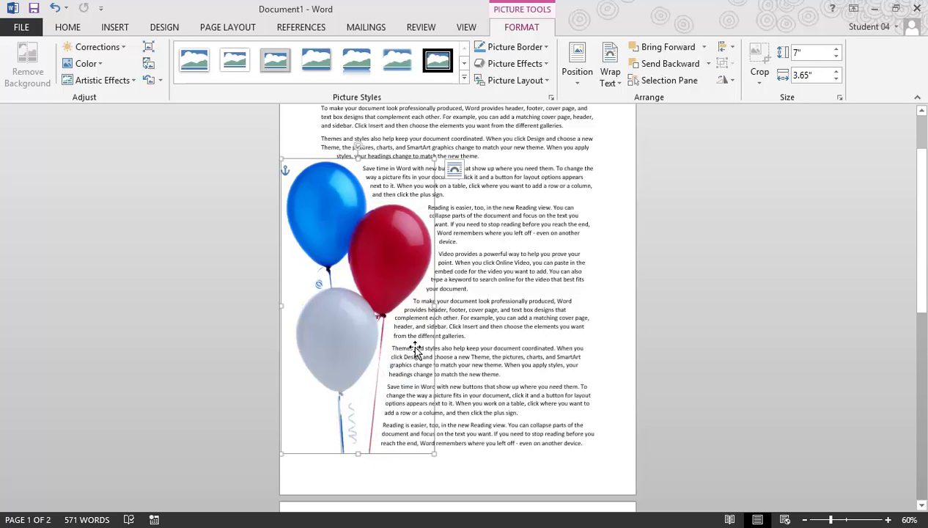
{"action": "left_click", "coordinate": [538, 362]}
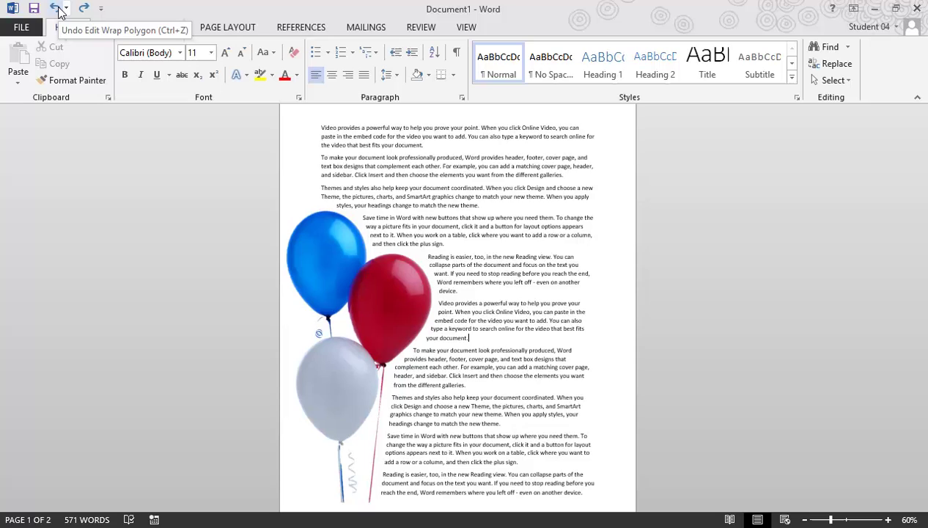